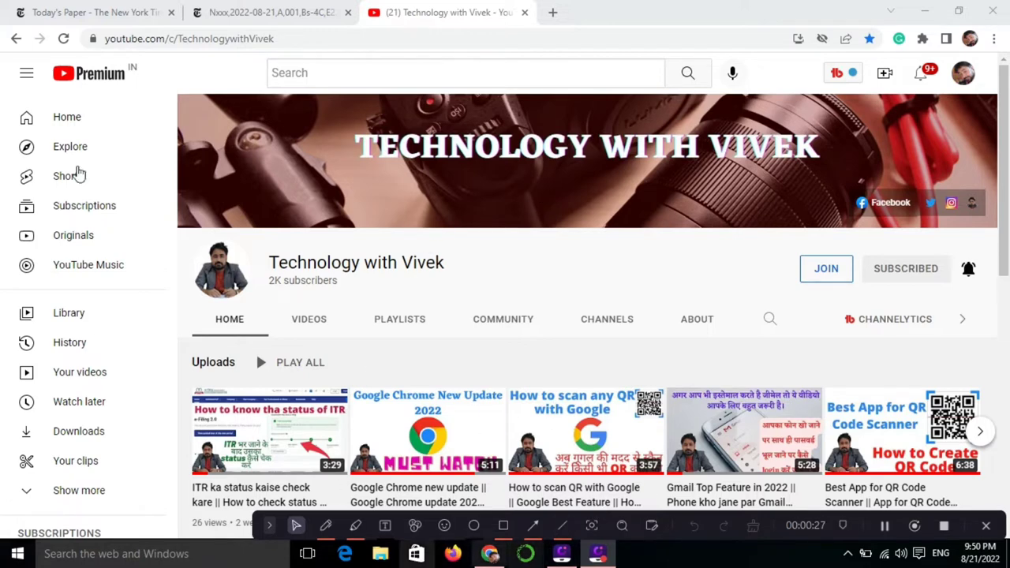
Open Google Drive in a new browser tab and close the YouTube tab
left_click(552, 11)
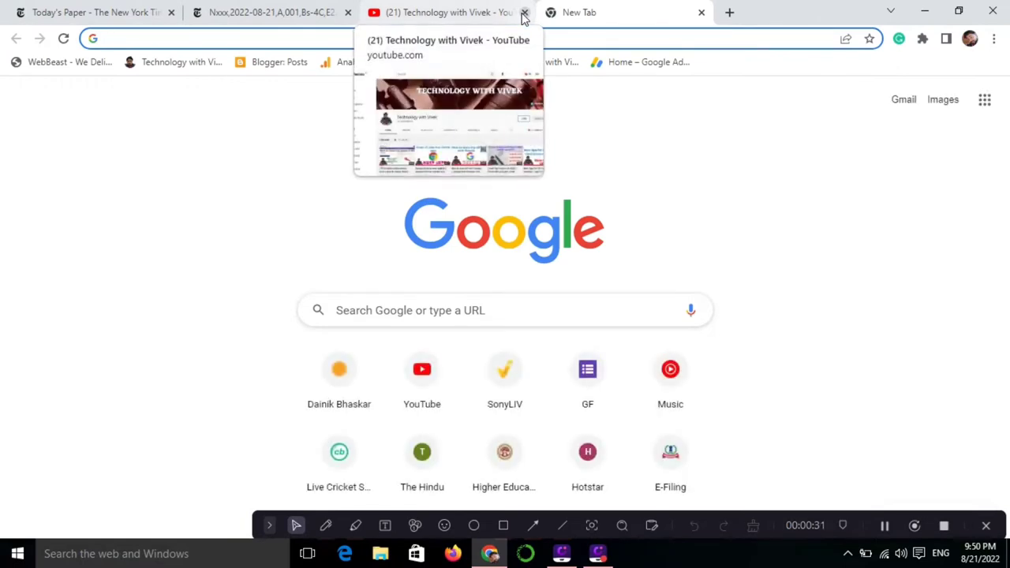
left_click(524, 13)
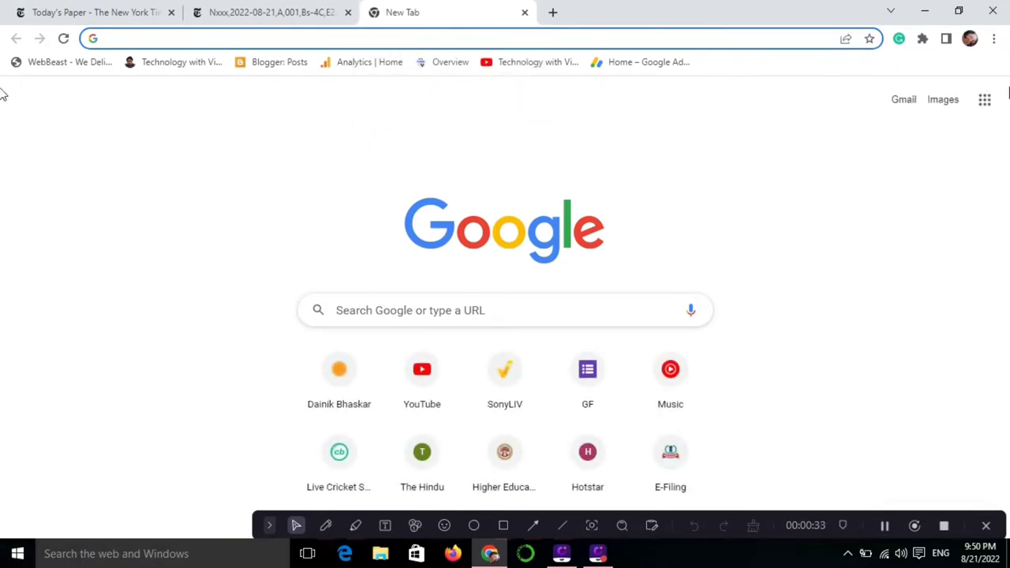
left_click(986, 102)
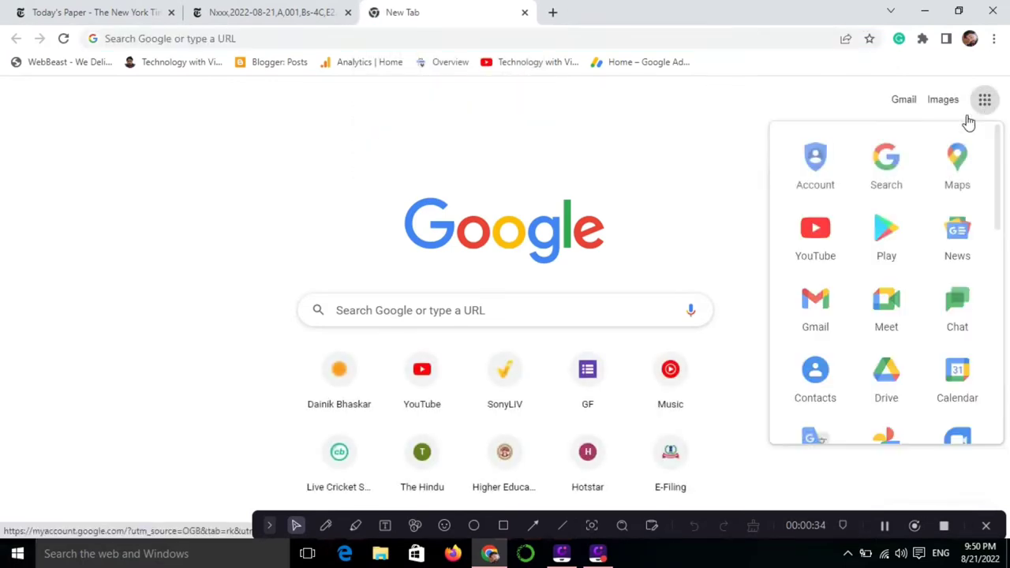
scroll(879, 348, "down", 1)
left_click(889, 308)
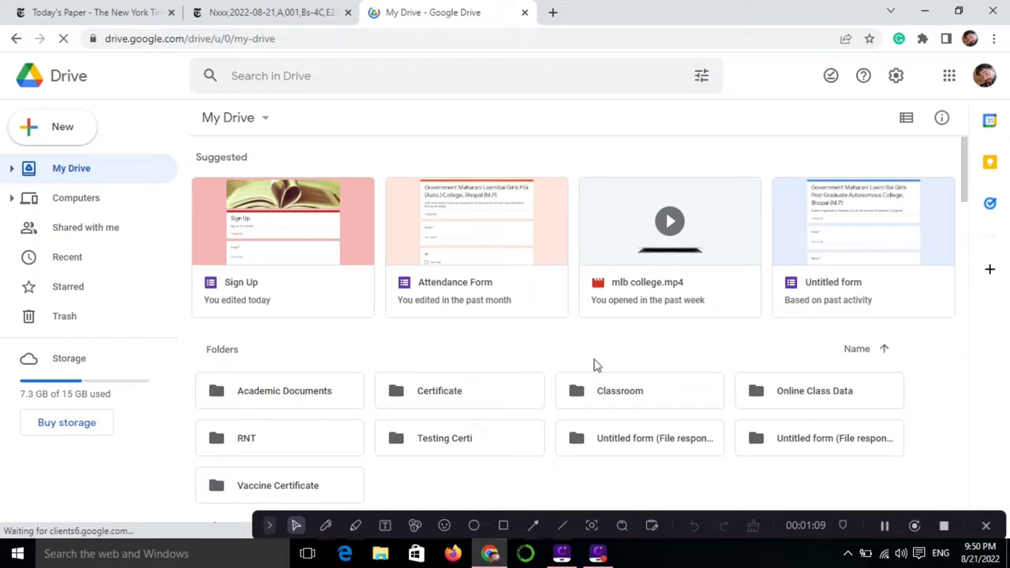
Open the sharing settings of the video file mlb college.mp4 in My Drive
scroll(550, 368, "down", 2)
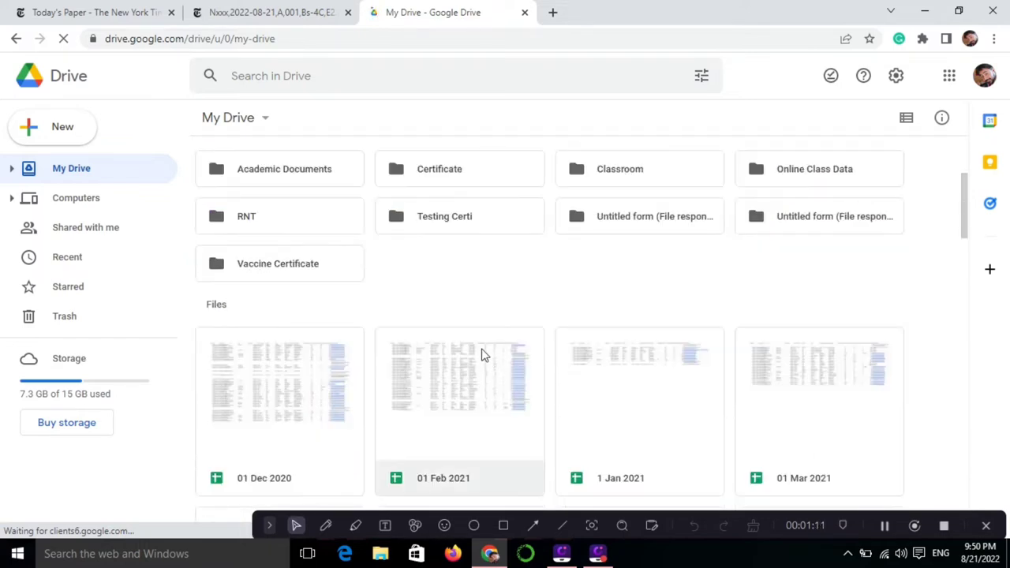
scroll(480, 355, "up", 2)
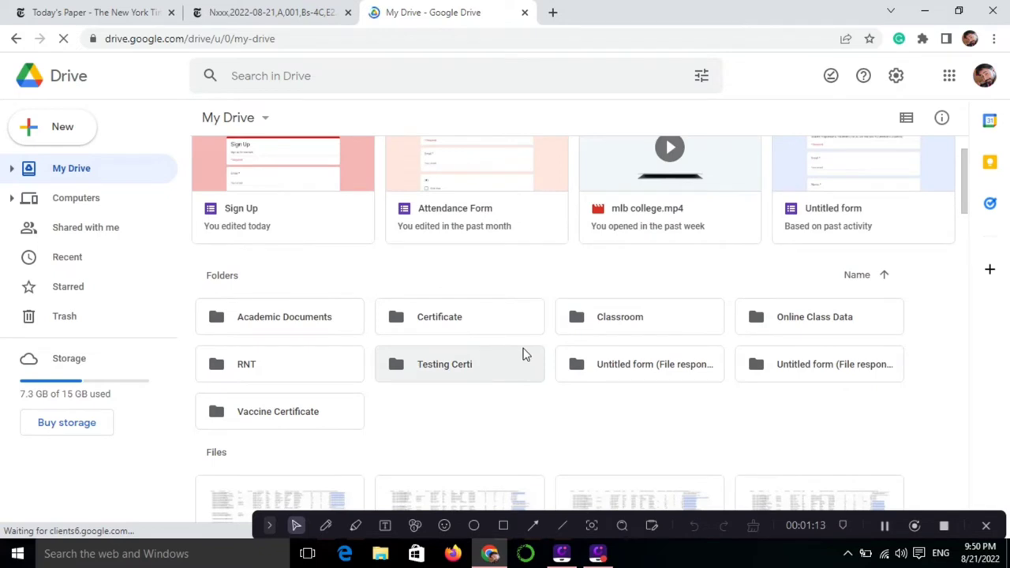
scroll(523, 354, "up", 1)
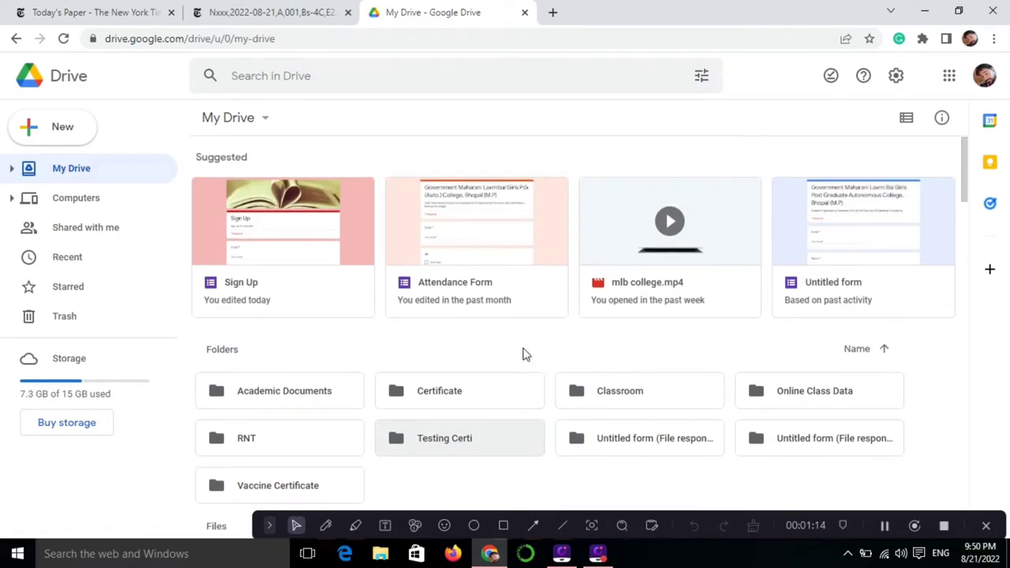
left_click(669, 303)
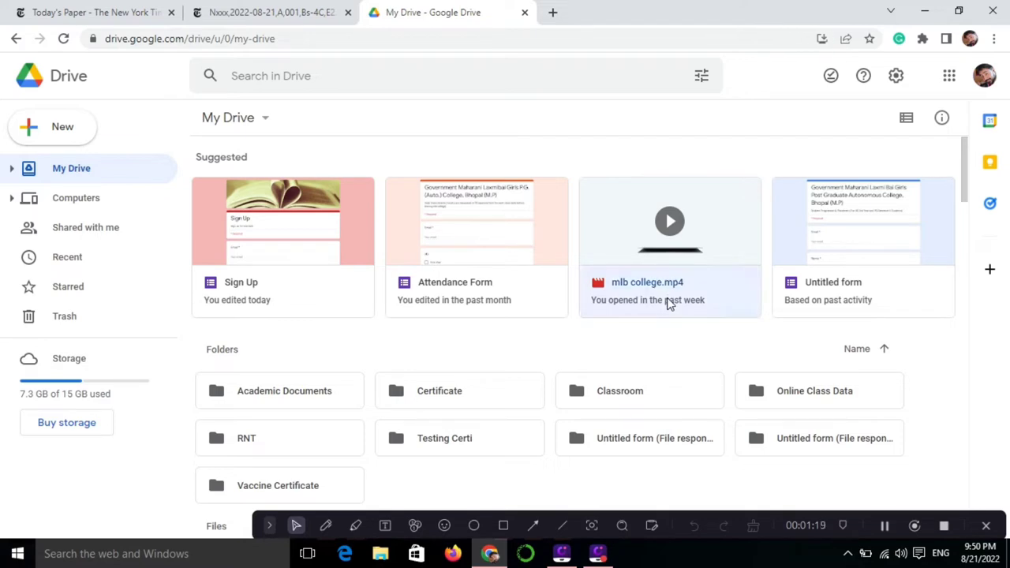
right_click(667, 304)
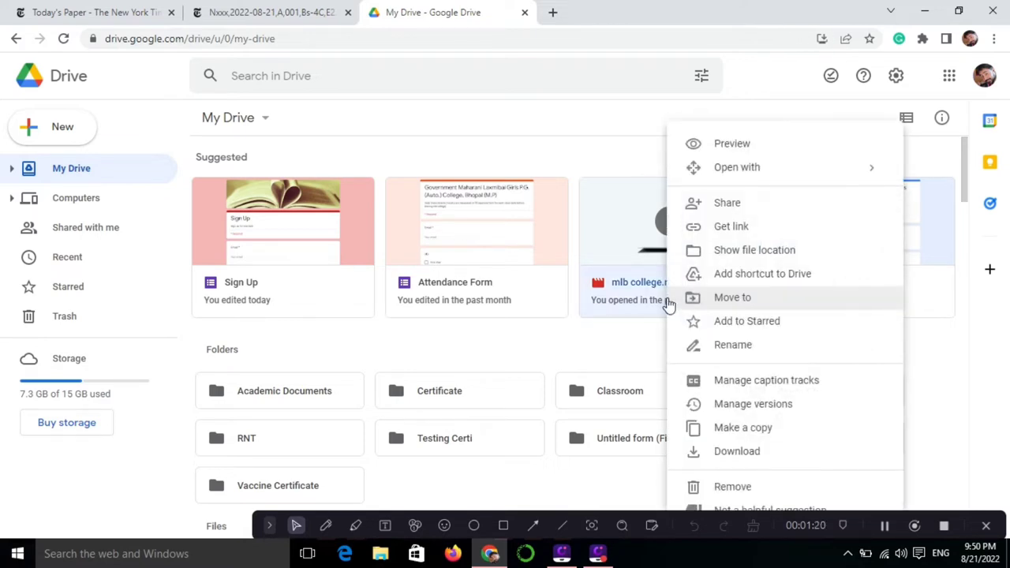
left_click(728, 205)
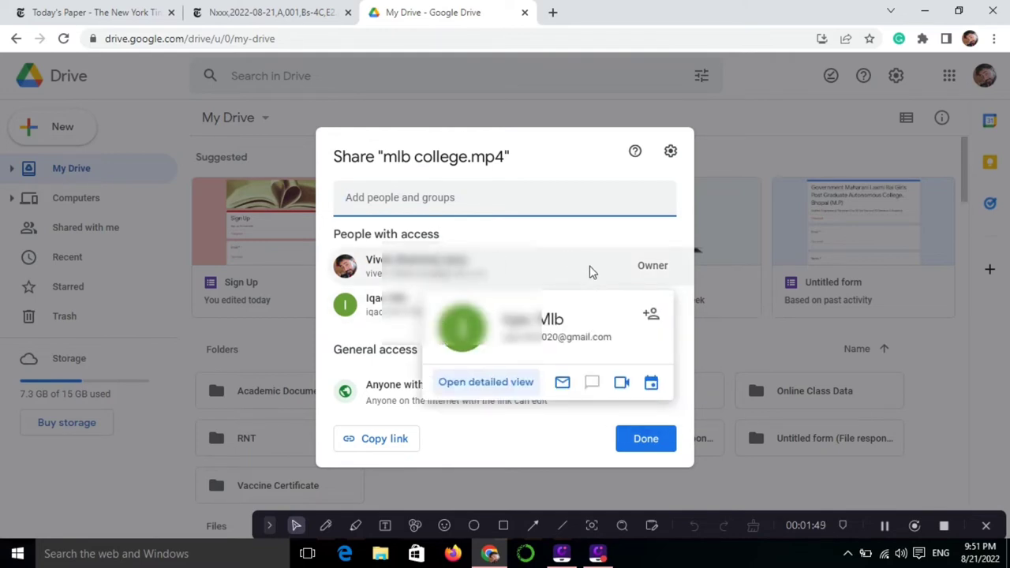
Remove the access of the person listed as Editor of mlb college.mp4
left_click(688, 237)
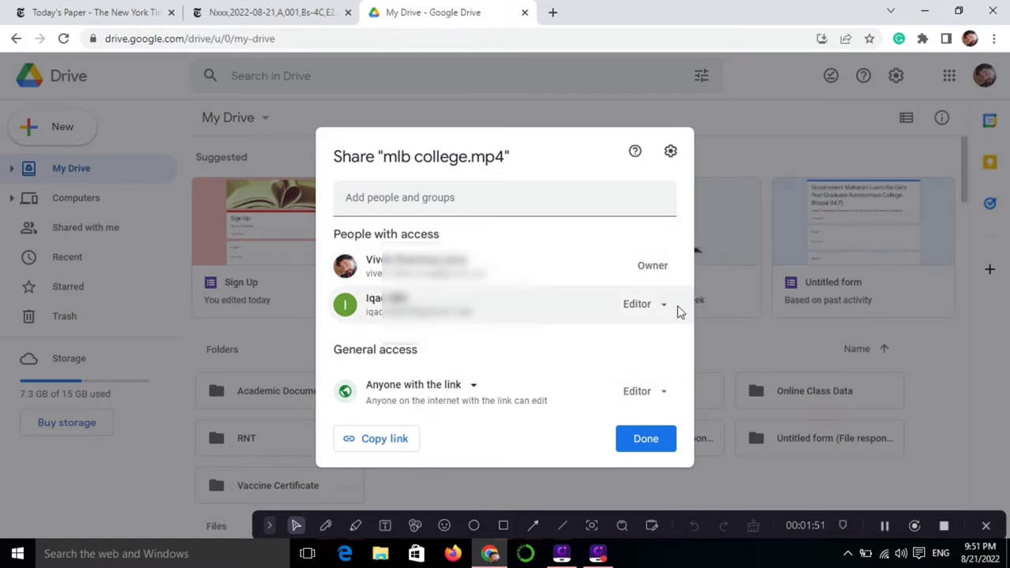
left_click(661, 310)
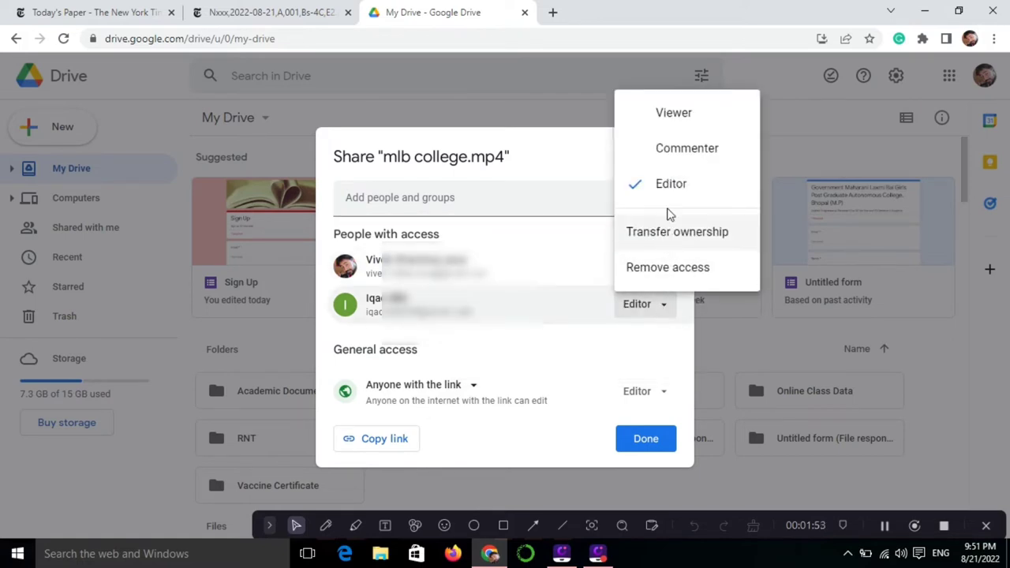
left_click(666, 270)
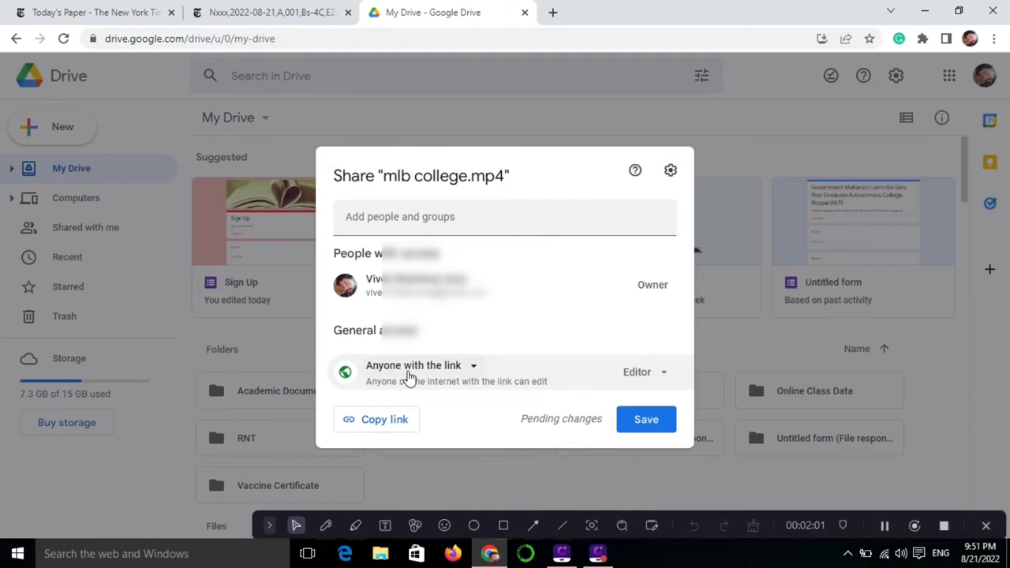
Keep general access at Anyone with the link and set its role to Viewer
left_click(470, 365)
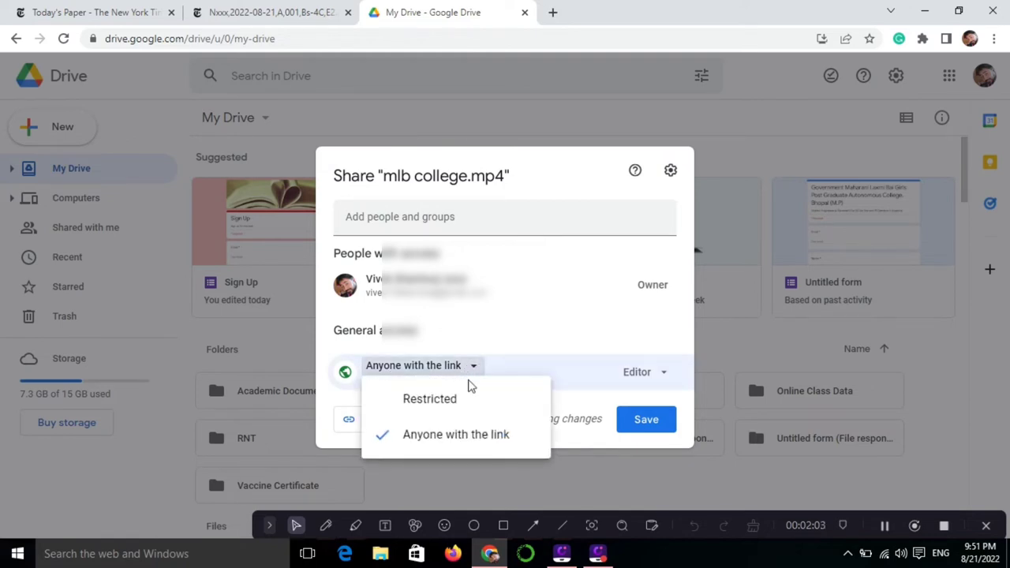
left_click(509, 333)
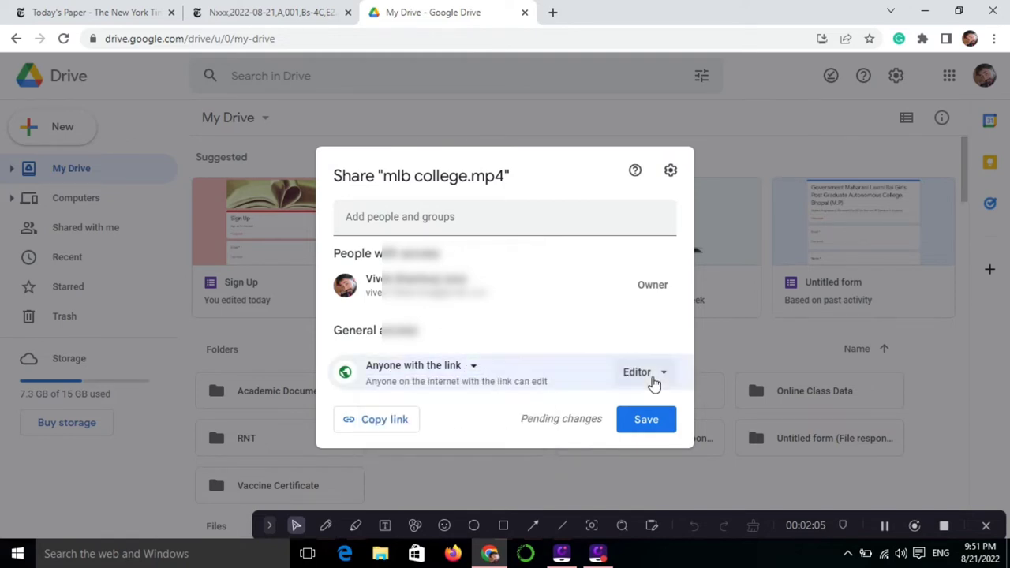
left_click(653, 378)
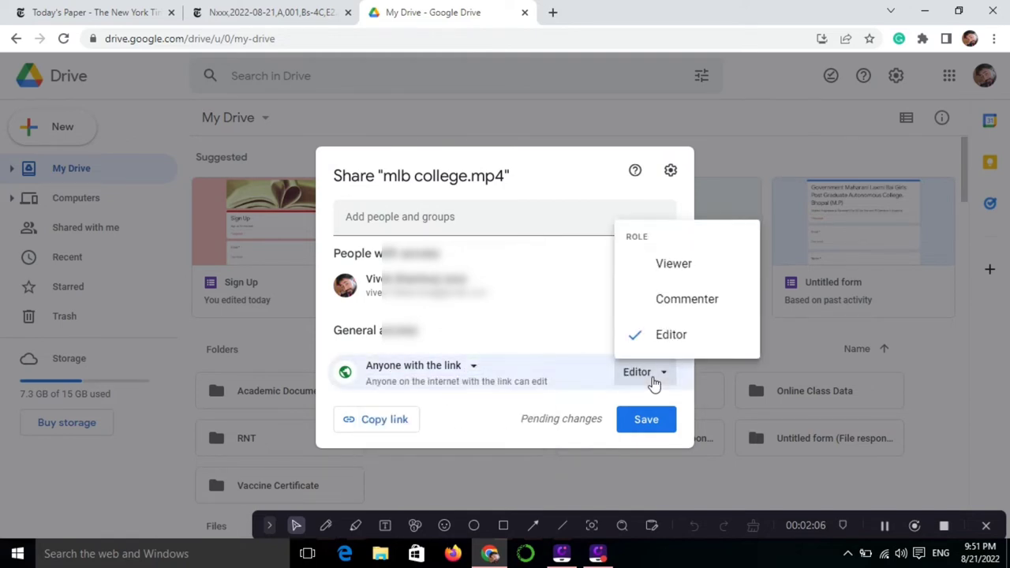
left_click(665, 267)
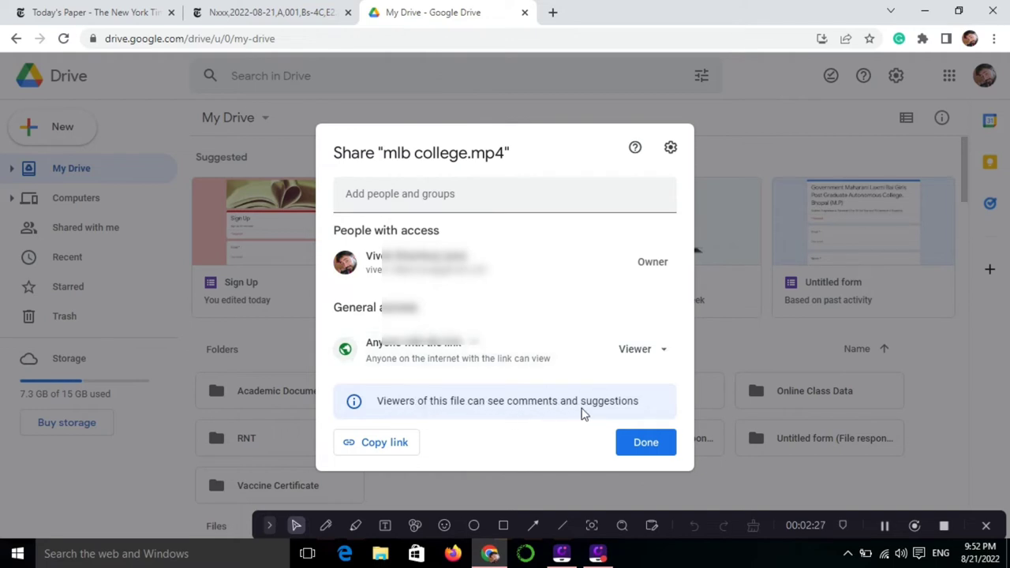
Add a recipient to the share of mlb college.mp4 by entering the contact's e-mail and accepting the suggestion
left_click(465, 195)
type("bhardwaj")
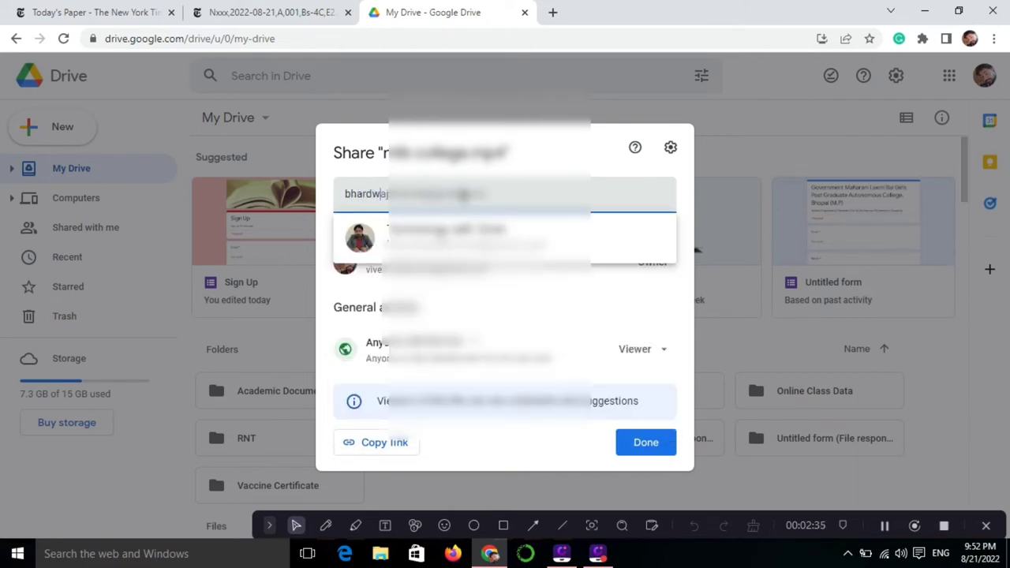
left_click(478, 239)
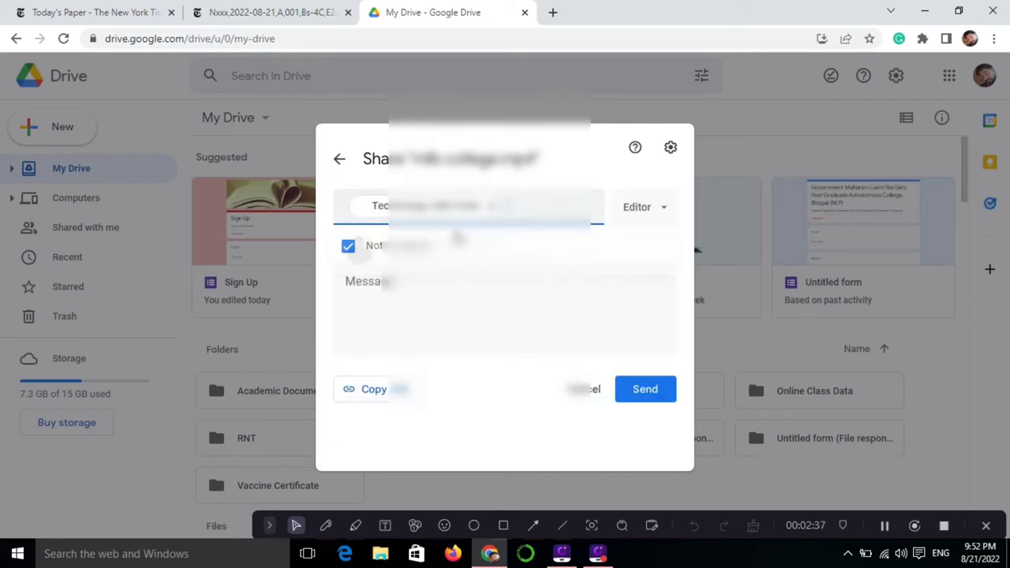
Try the Commenter, Viewer and Editor roles for the recipient and go back to the main sharing settings
left_click(656, 241)
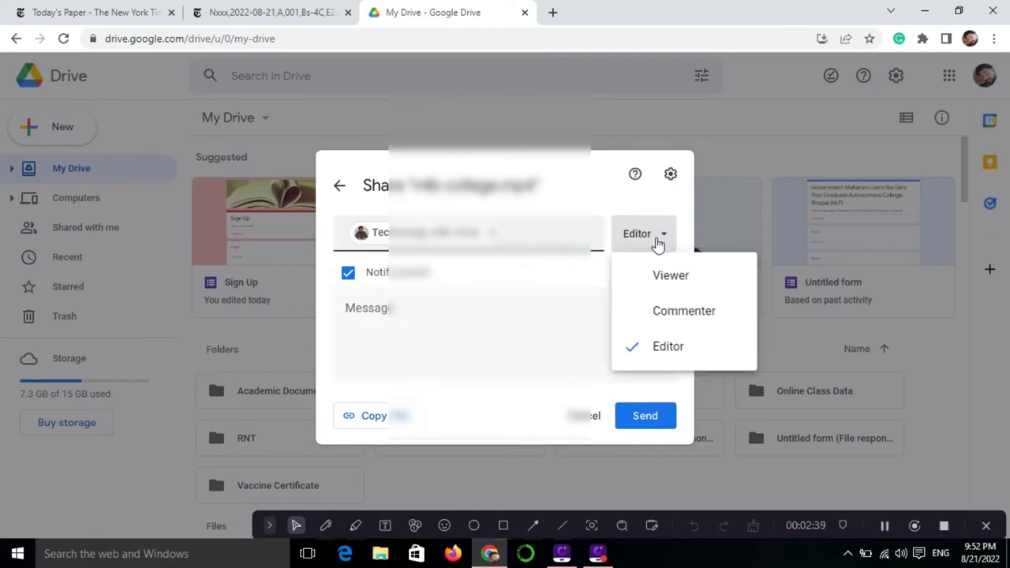
left_click(664, 319)
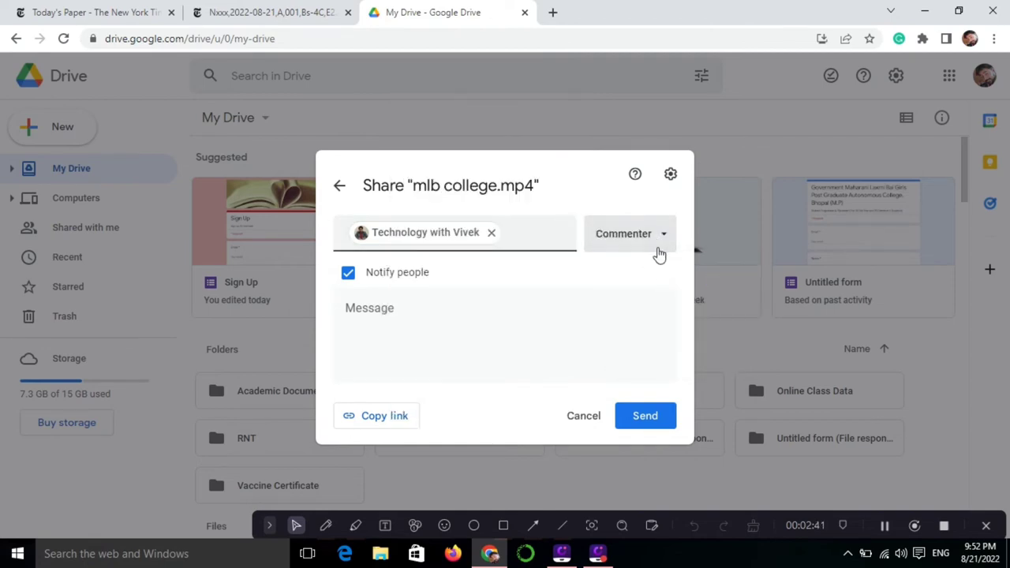
left_click(659, 233)
left_click(655, 286)
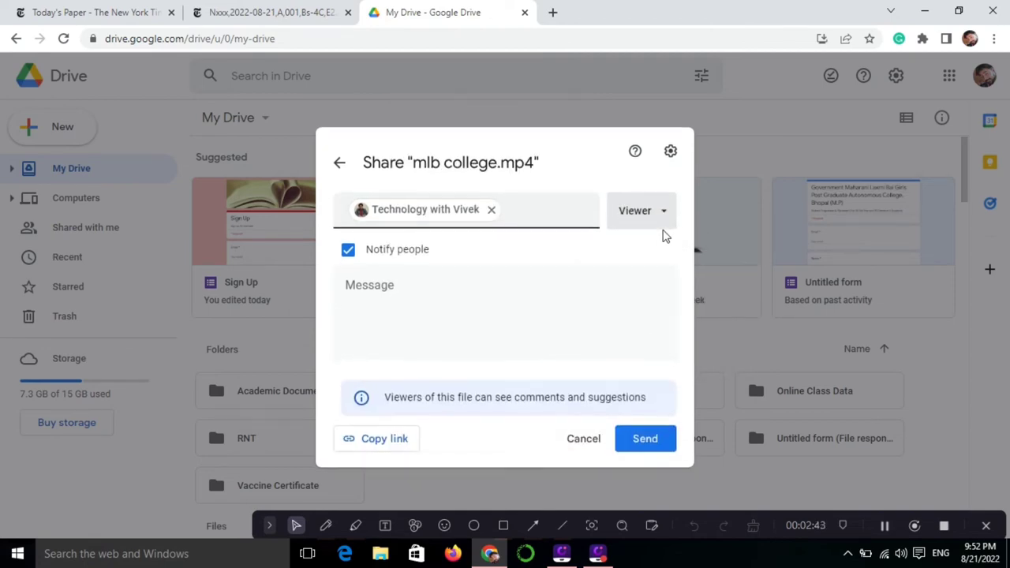
left_click(665, 224)
left_click(661, 320)
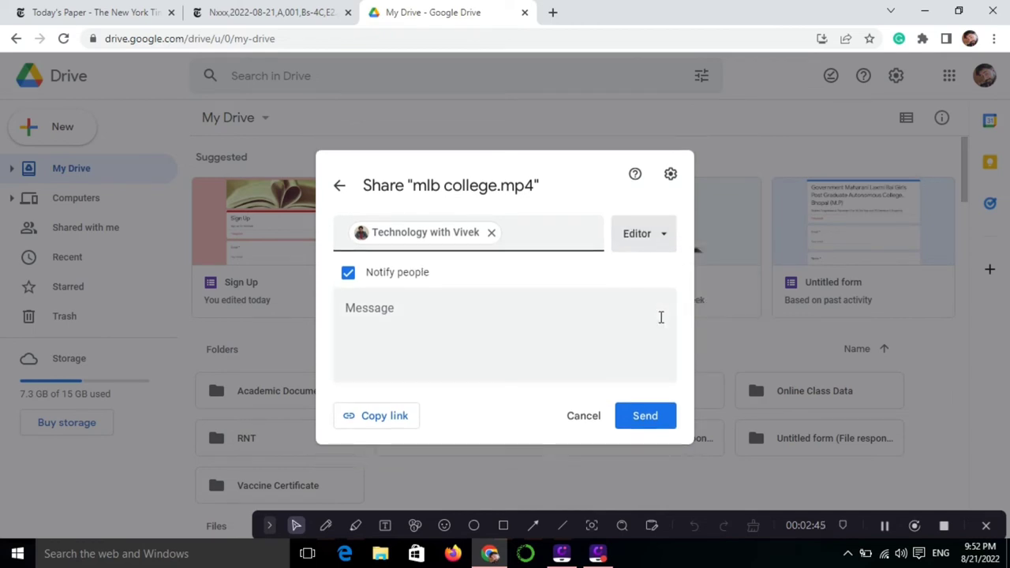
left_click(645, 420)
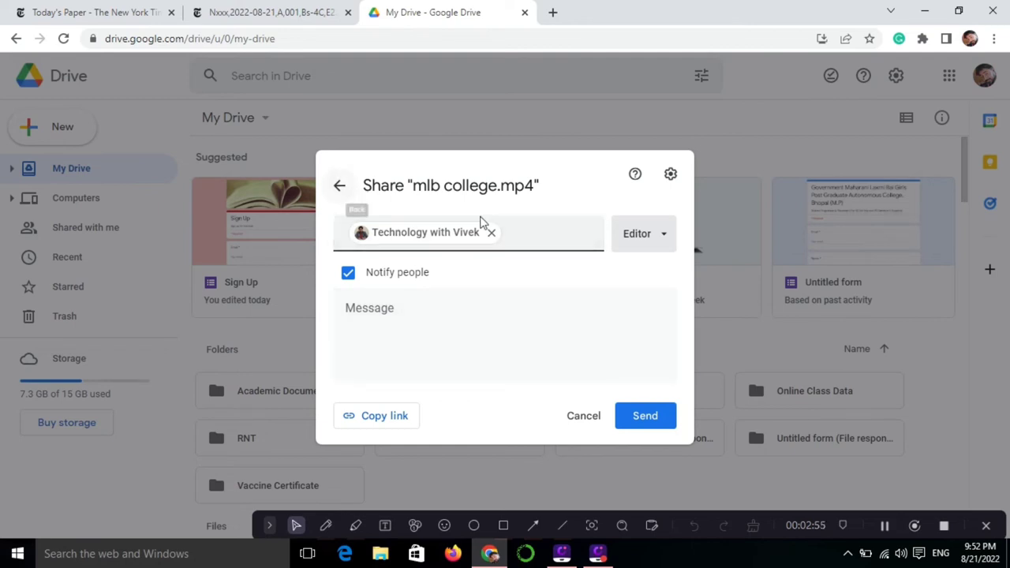
left_click(340, 187)
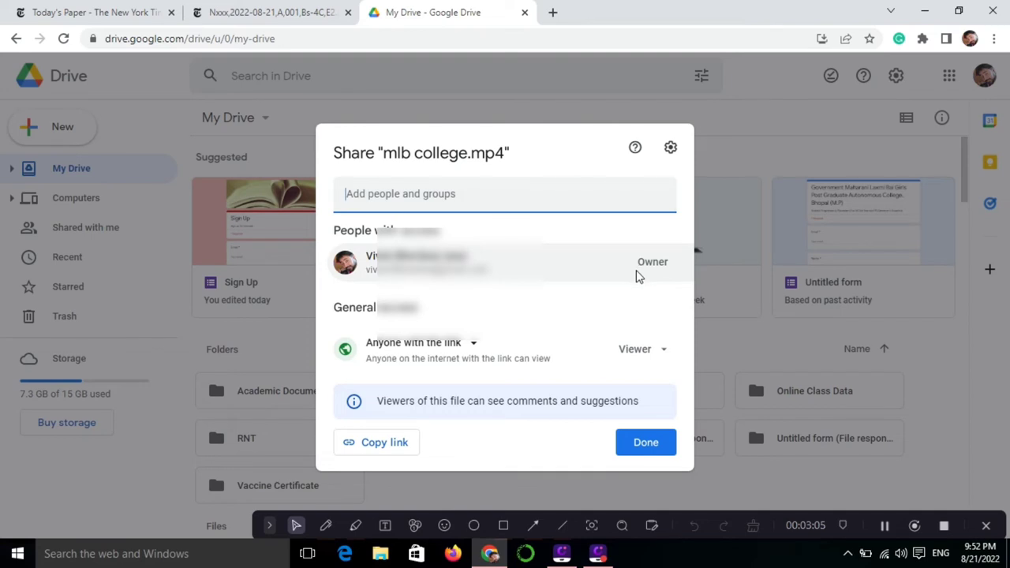
Copy the sharing link of mlb college.mp4, check it in a new browser tab, and close the sharing settings
left_click(386, 447)
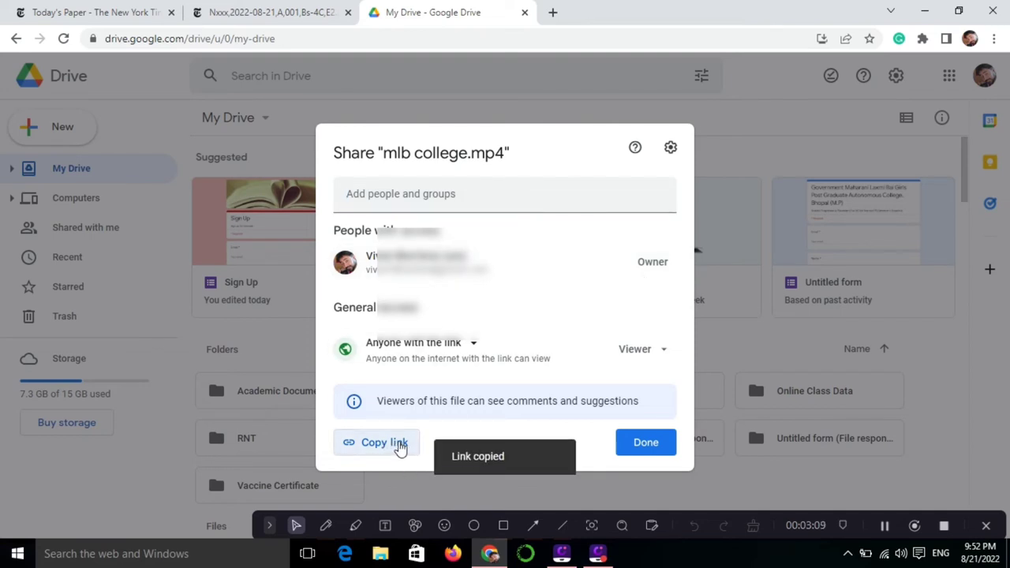
left_click(551, 14)
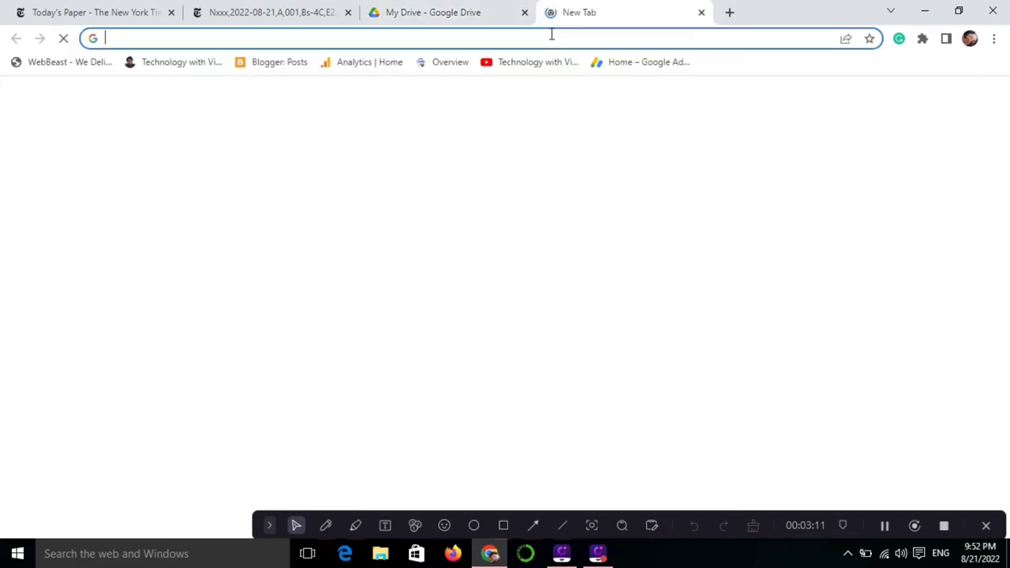
left_click(551, 34)
key("ctrl+v")
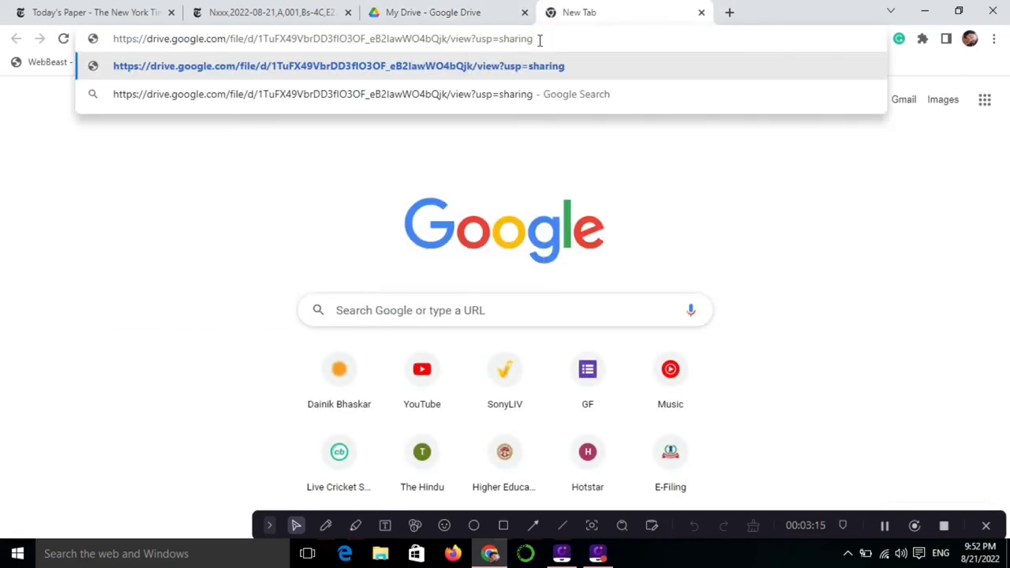
key("Return")
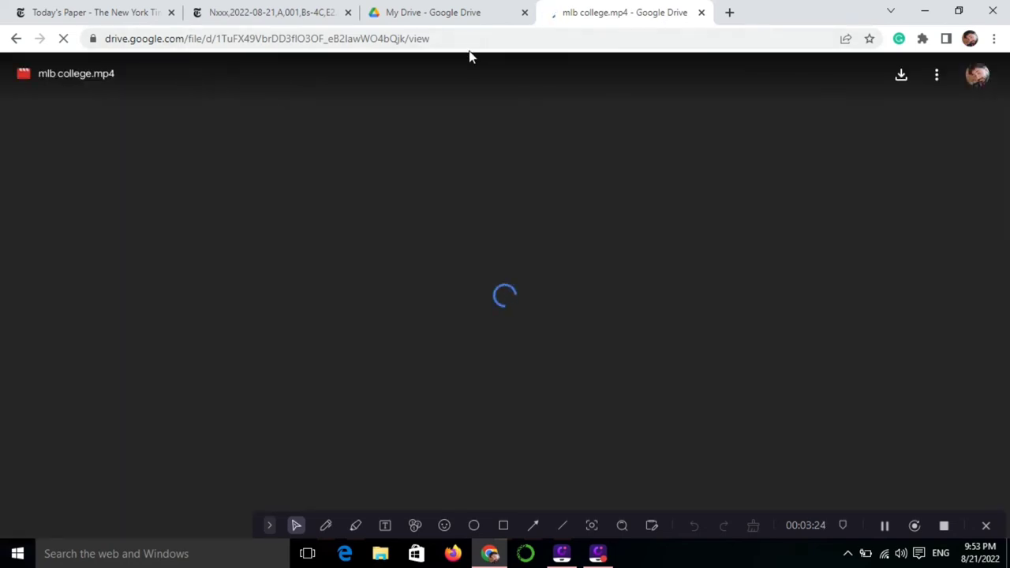
left_click(700, 12)
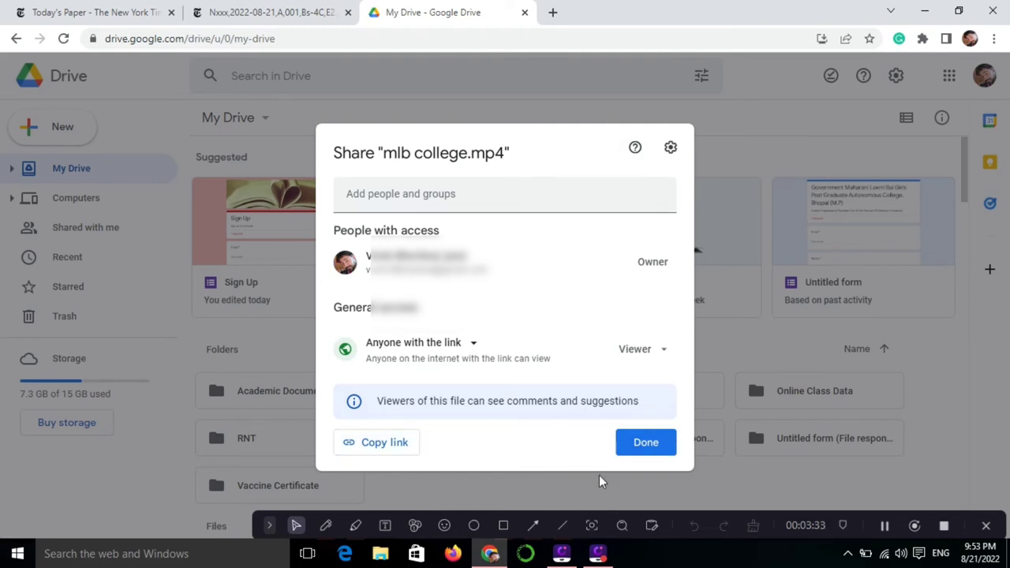
left_click(632, 438)
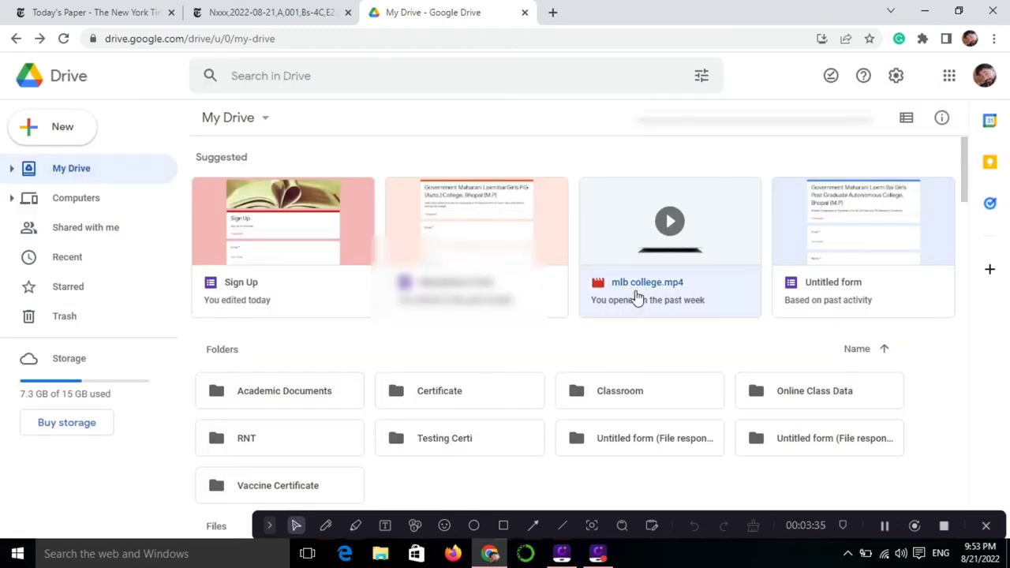
Get the link for mlb college.mp4 again and review the role options for anyone with the link
right_click(638, 296)
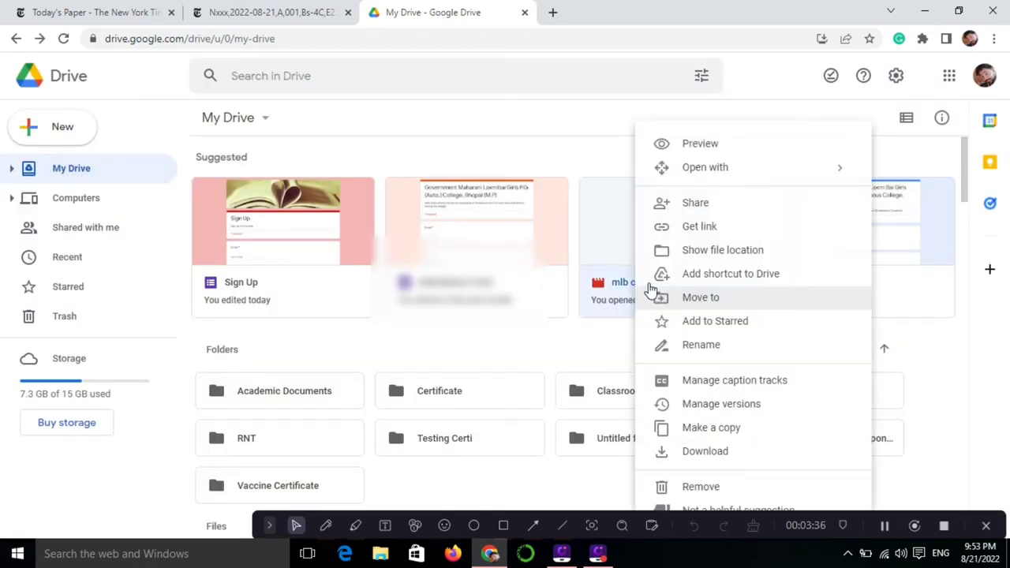
left_click(703, 228)
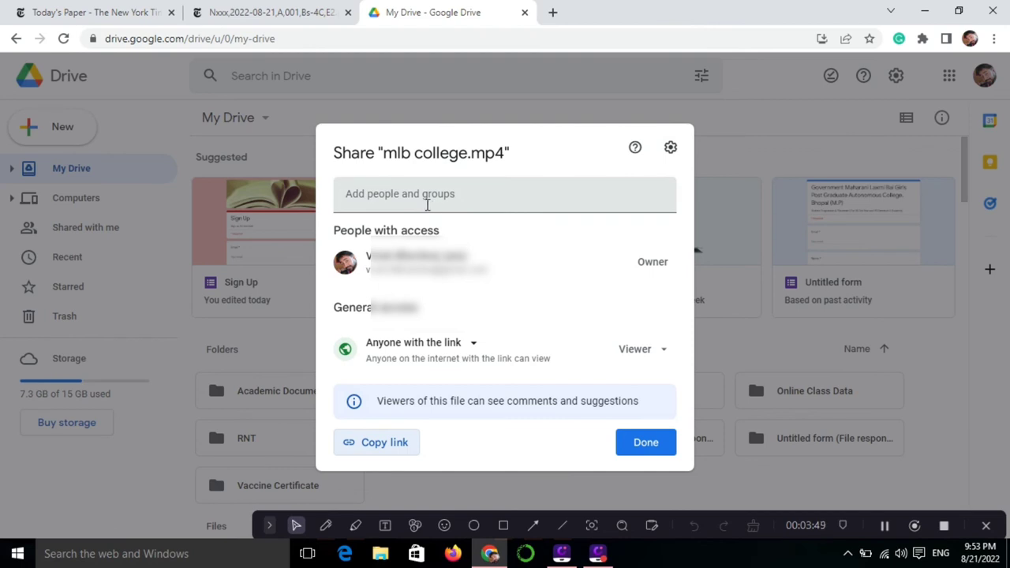
left_click(664, 352)
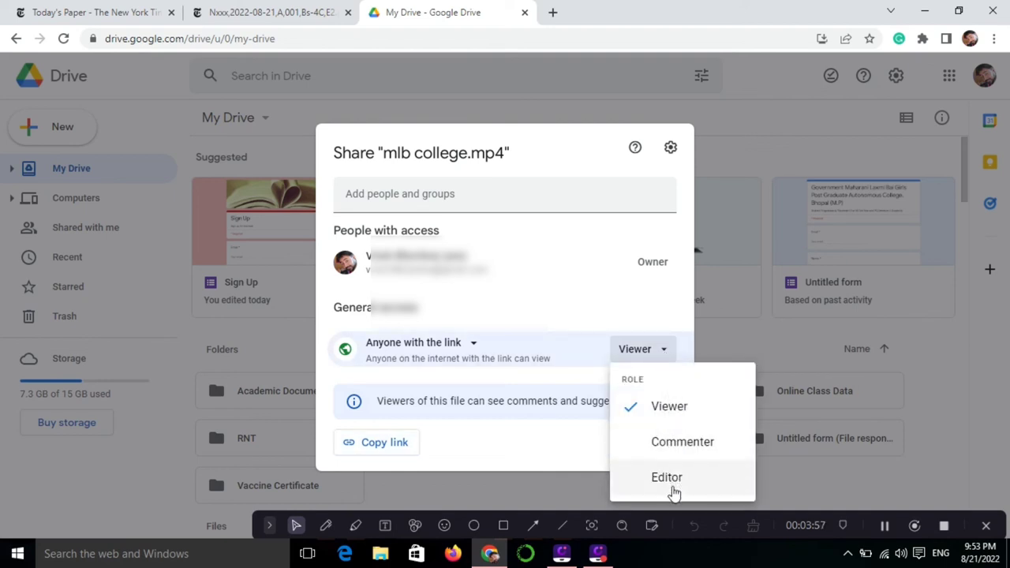
left_click(645, 317)
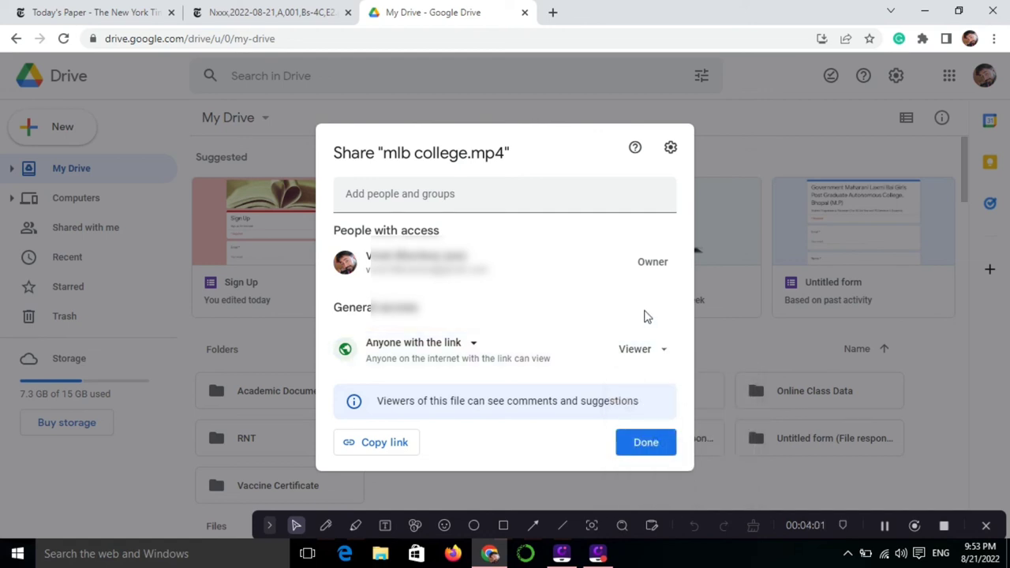